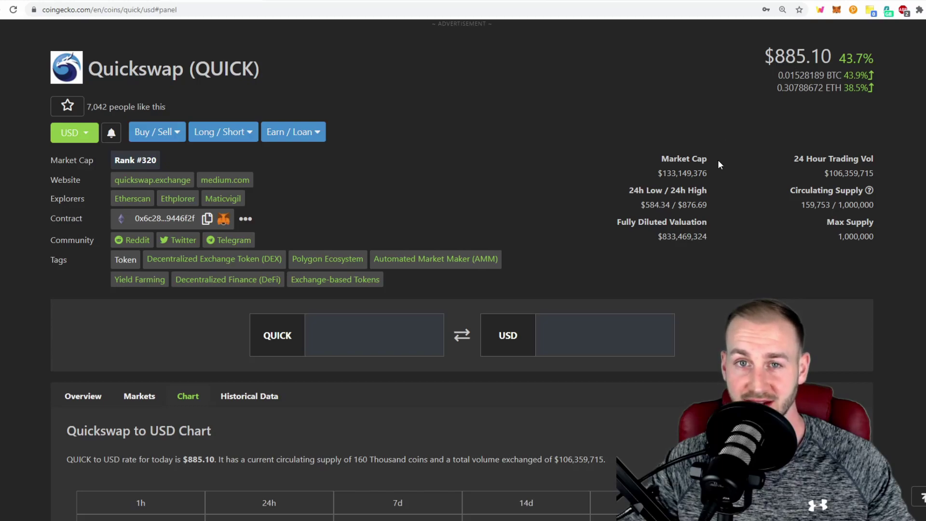
Step: Examine the Quickswap (QUICK) price changes and full price chart on CoinGecko
scroll(718, 161, down, 8)
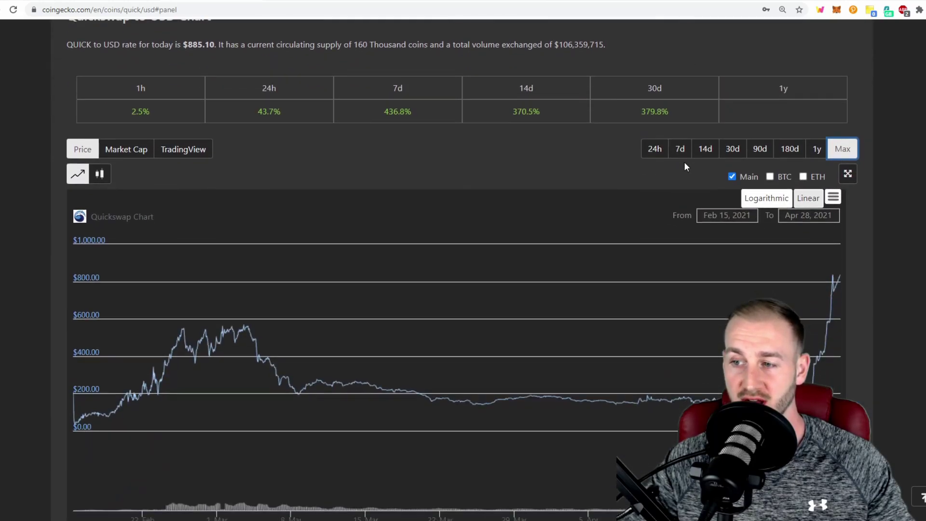
scroll(678, 161, down, 4)
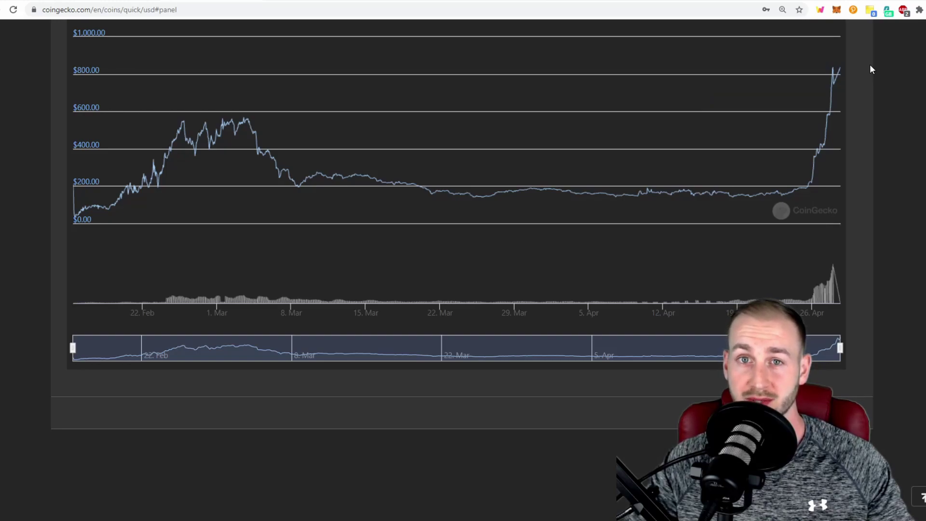
scroll(855, 86, up, 7)
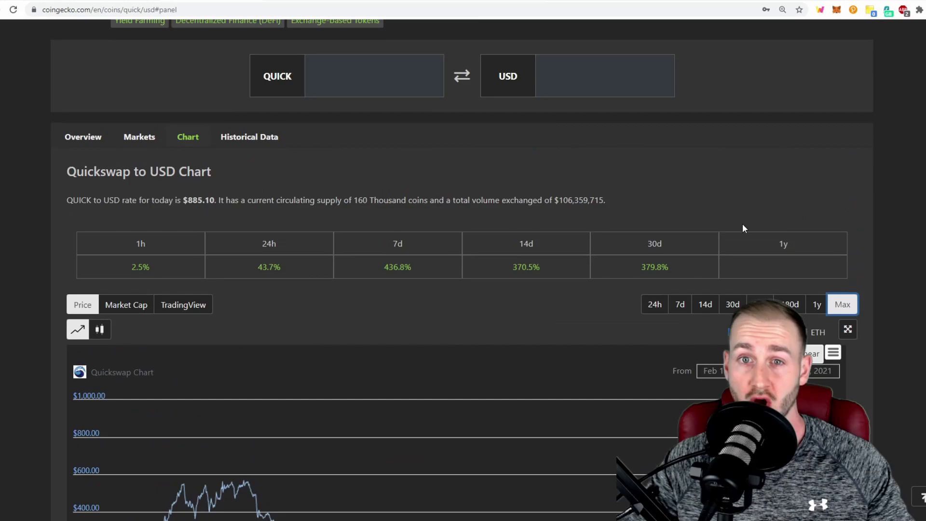
scroll(743, 228, up, 5)
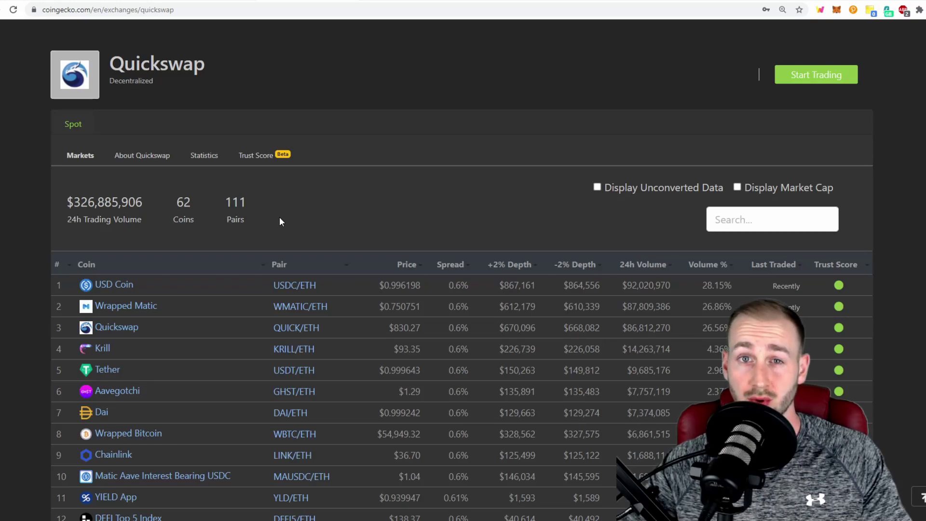
Step: Look through the coins and trading pairs listed for the Quickswap exchange on CoinGecko
scroll(275, 220, down, 4)
scroll(268, 223, down, 4)
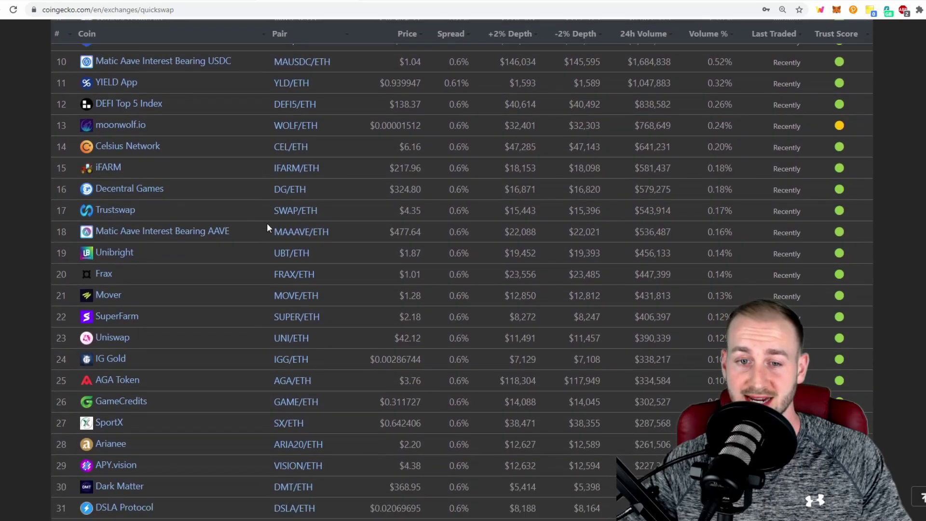
scroll(267, 224, down, 4)
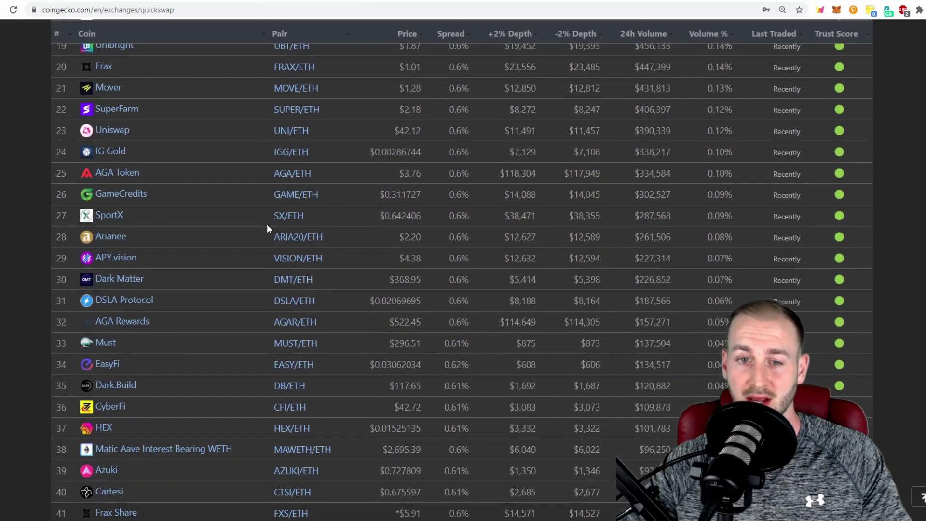
scroll(268, 224, down, 6)
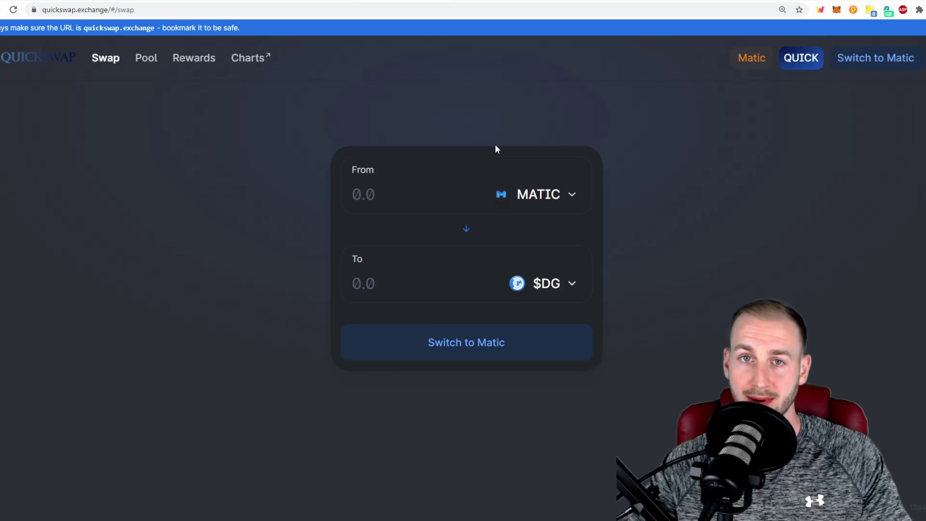
Step: Check the Matic Mainnet settings in the Matic developer docs and the full network details in MetaMask's add-network request from QuickSwap
key(ctrl+Tab)
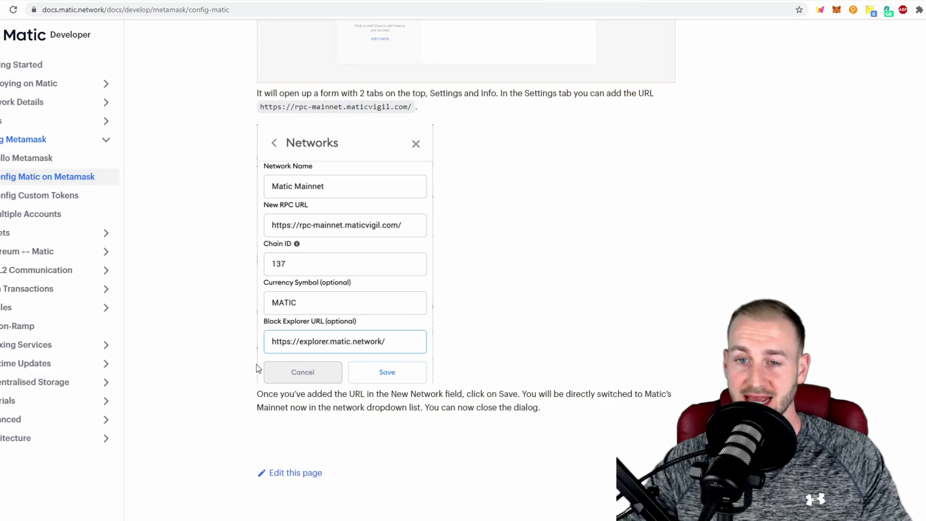
click(405, 3)
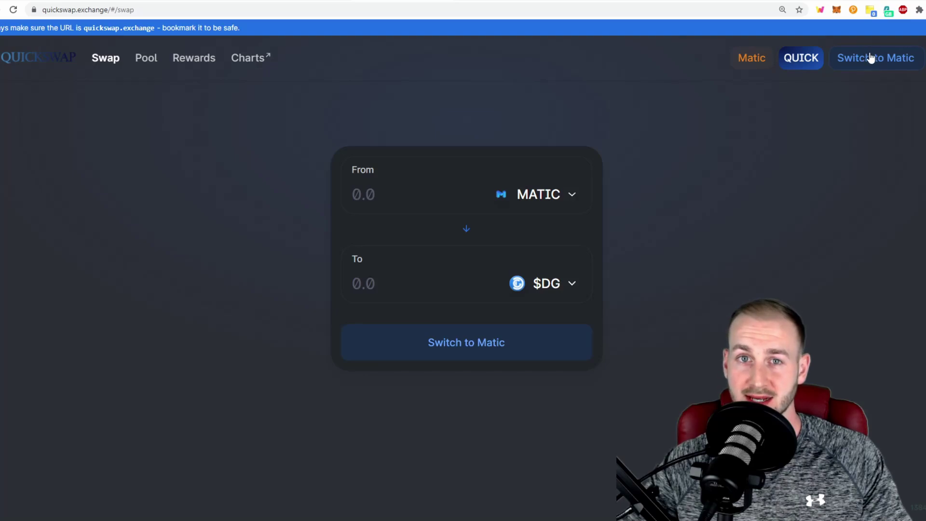
click(875, 58)
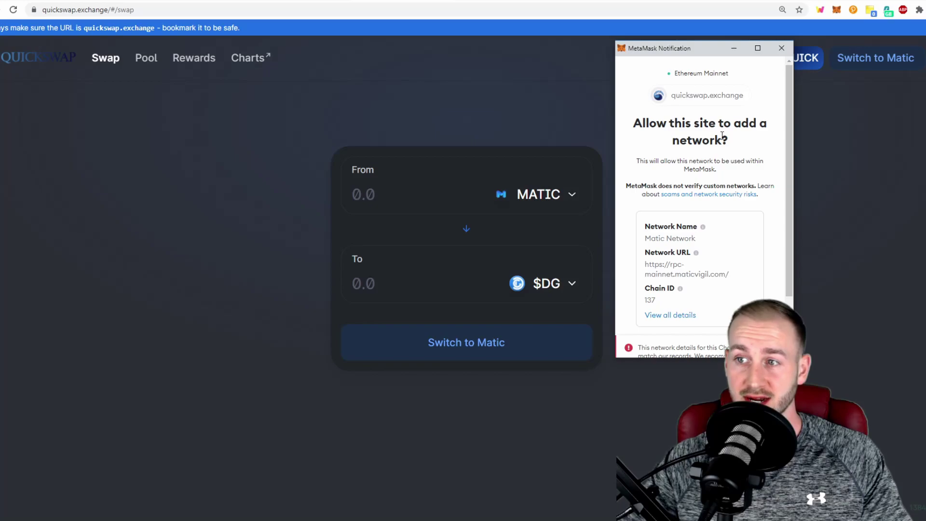
scroll(721, 146, down, 1)
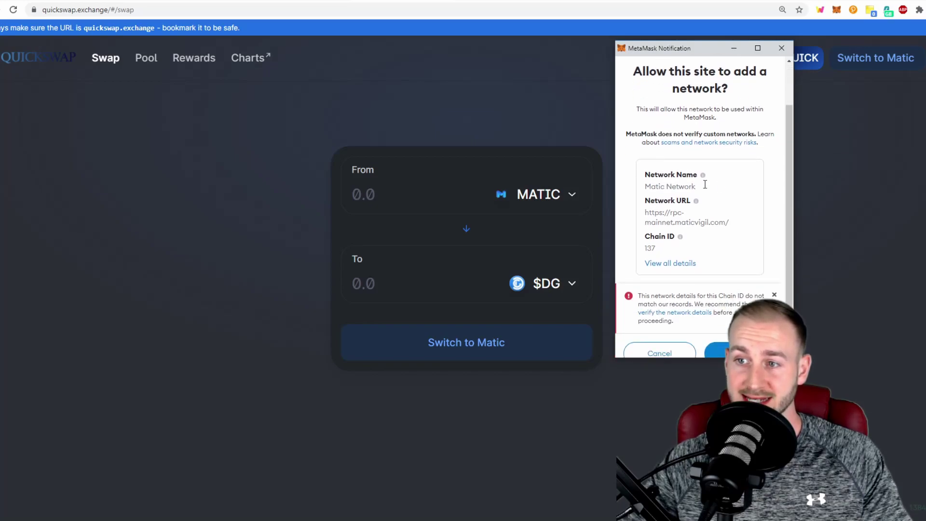
scroll(695, 191, down, 1)
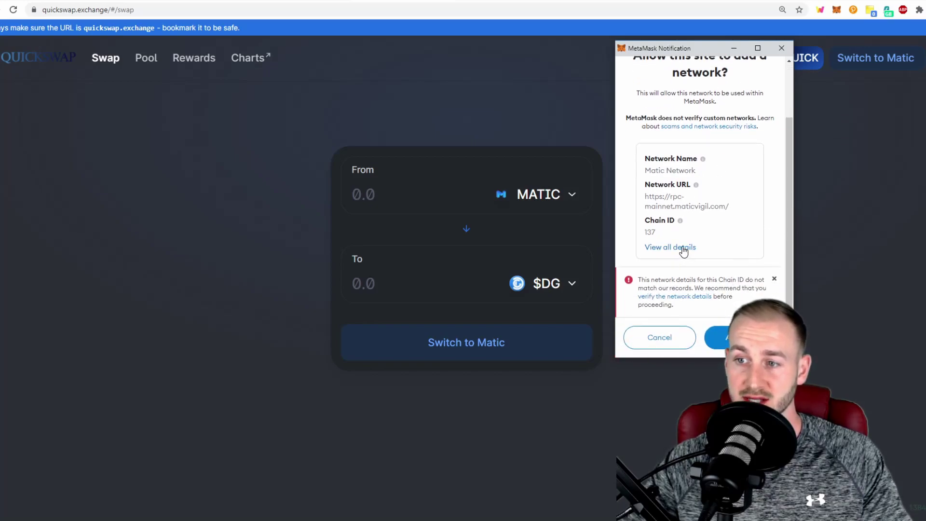
click(684, 250)
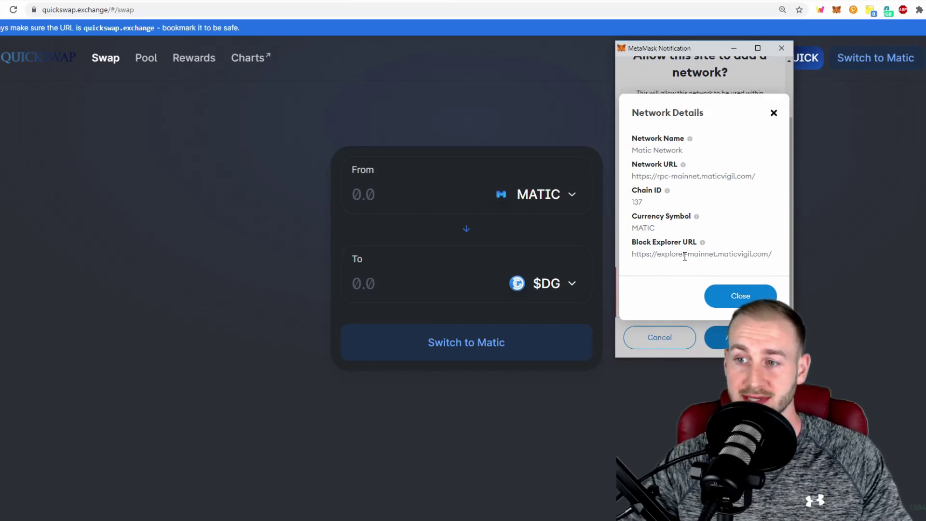
click(741, 295)
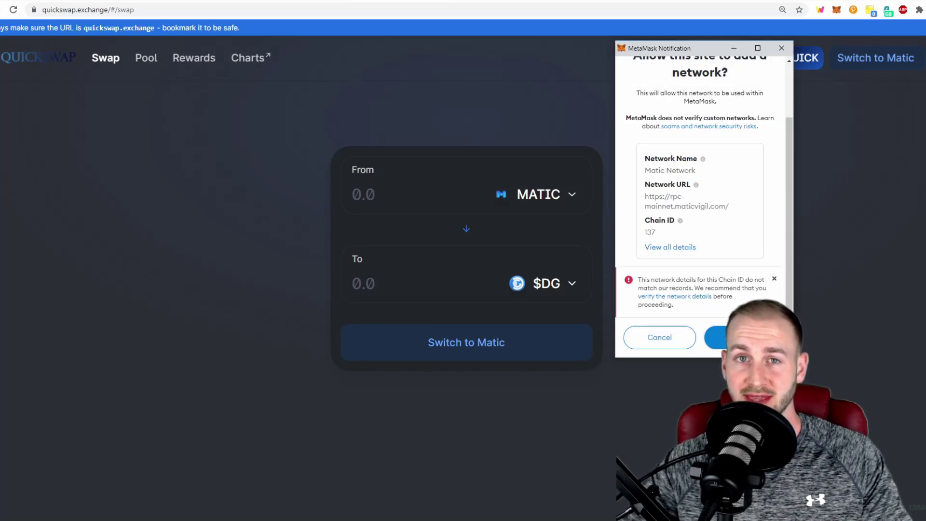
click(865, 61)
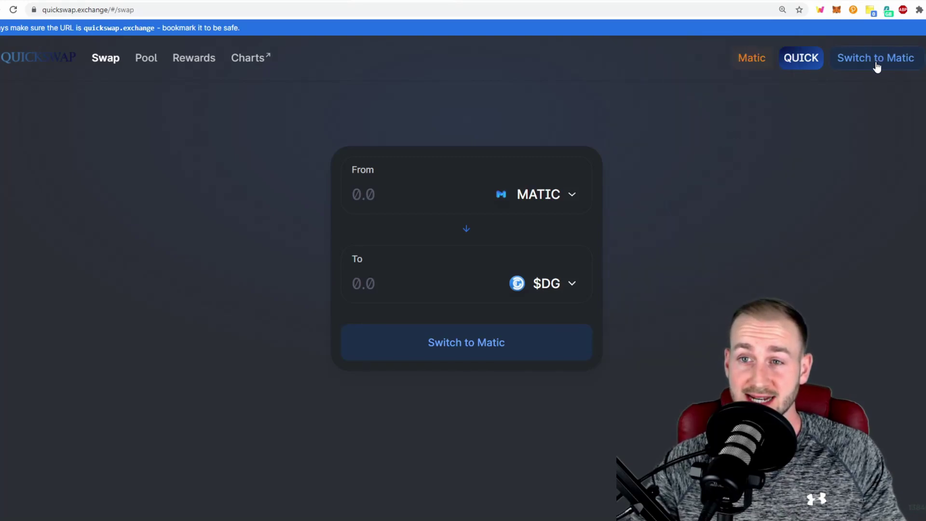
Step: Switch QuickSwap to Matic and approve the network in MetaMask, checking that Matic Network is selected
click(880, 65)
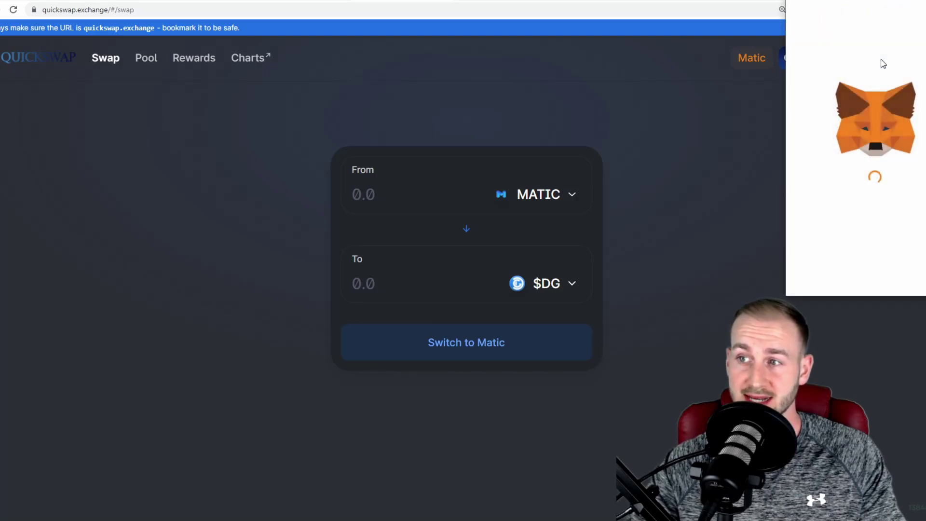
click(751, 289)
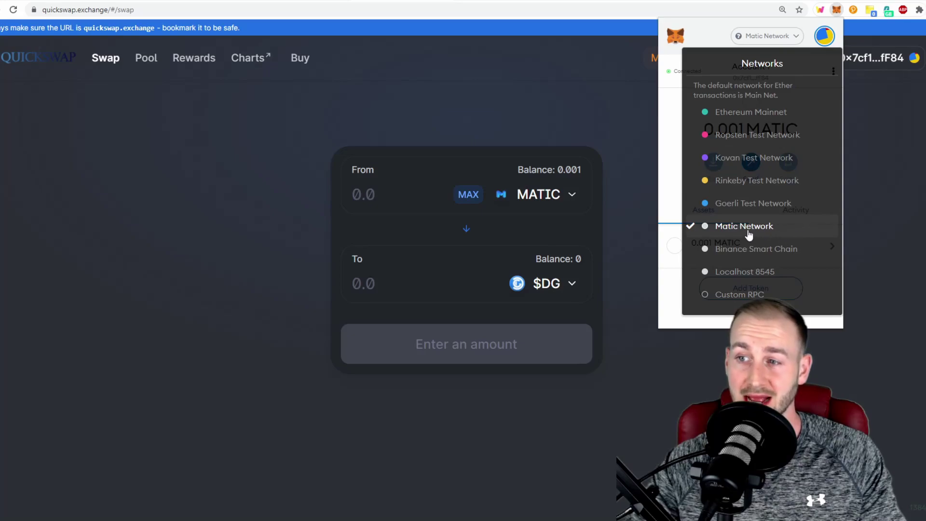
click(646, 165)
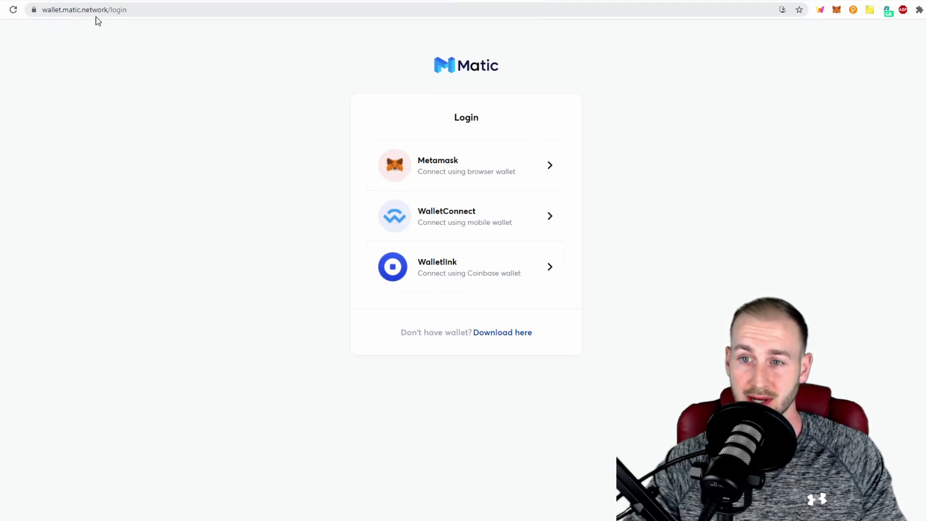
Step: Log in to the Matic Wallet with Metamask, sign the request and hide tokens with zero balances
click(481, 169)
click(745, 285)
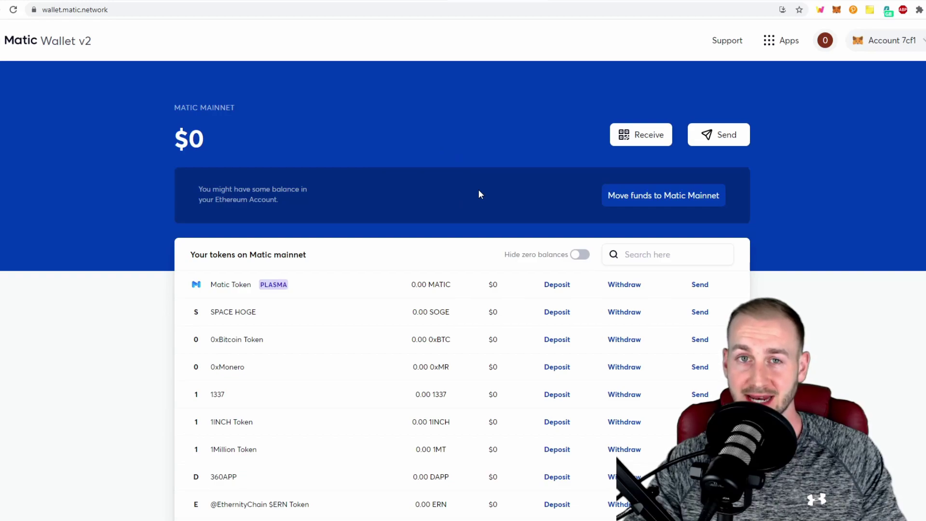
click(579, 256)
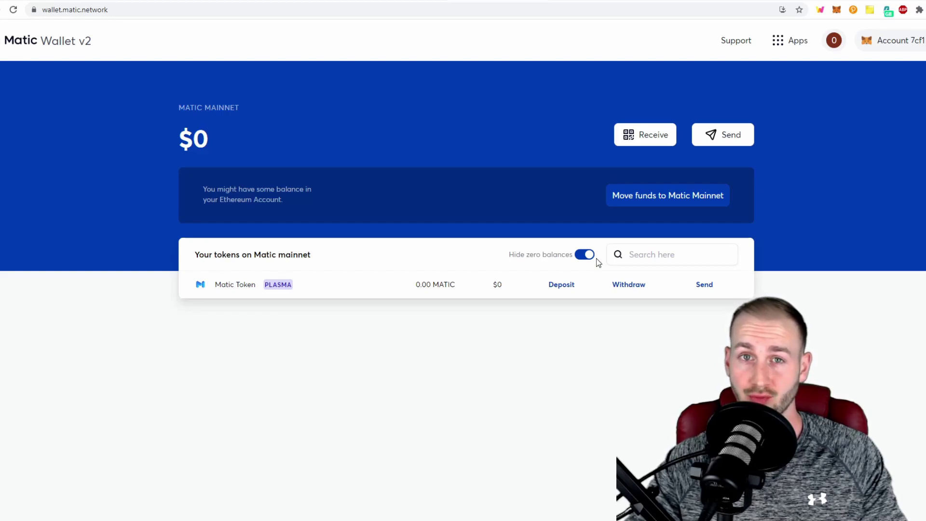
Step: Set up a bridge transfer of 0.1 Ether from Ethereum to the Matic Network and try to submit it
click(661, 200)
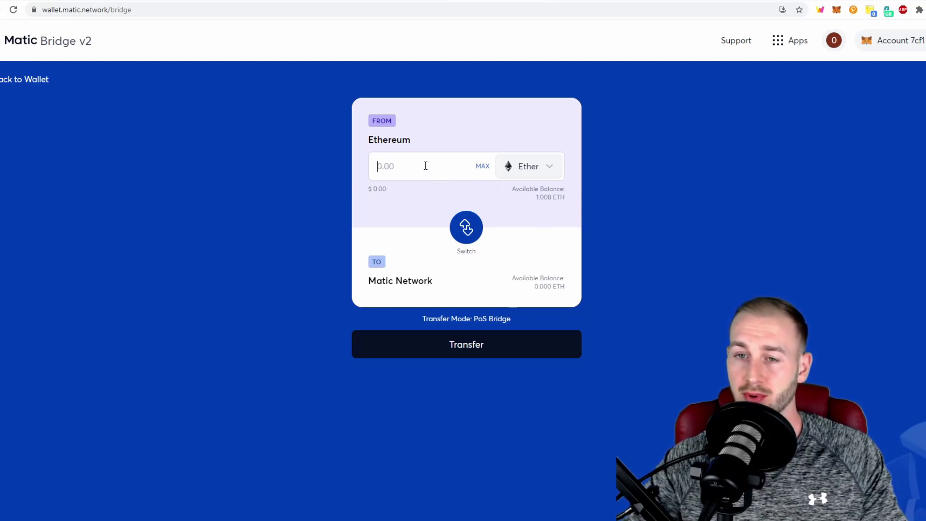
text(0.1)
click(470, 346)
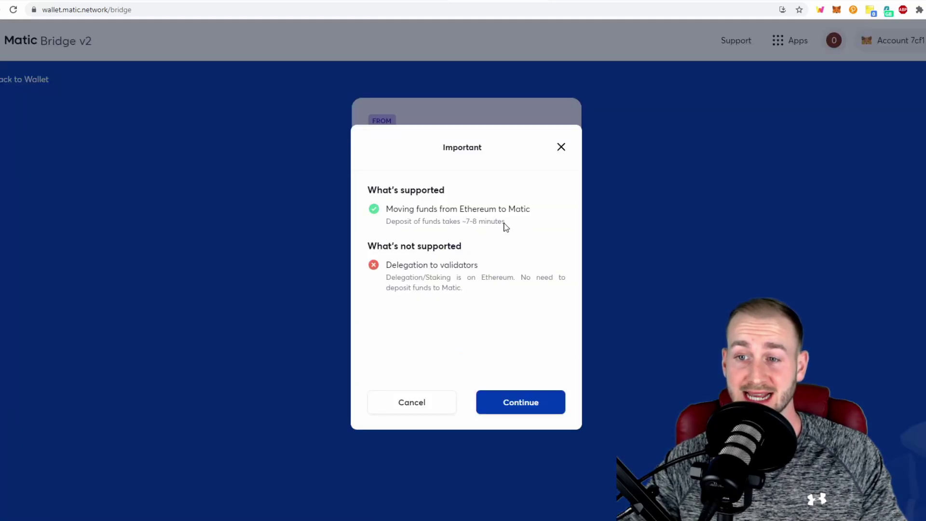
click(515, 404)
click(535, 409)
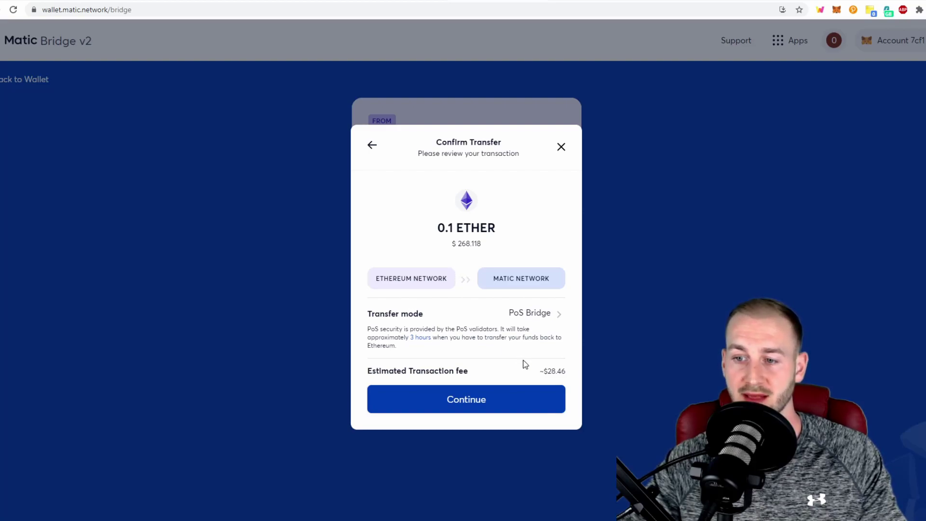
click(477, 403)
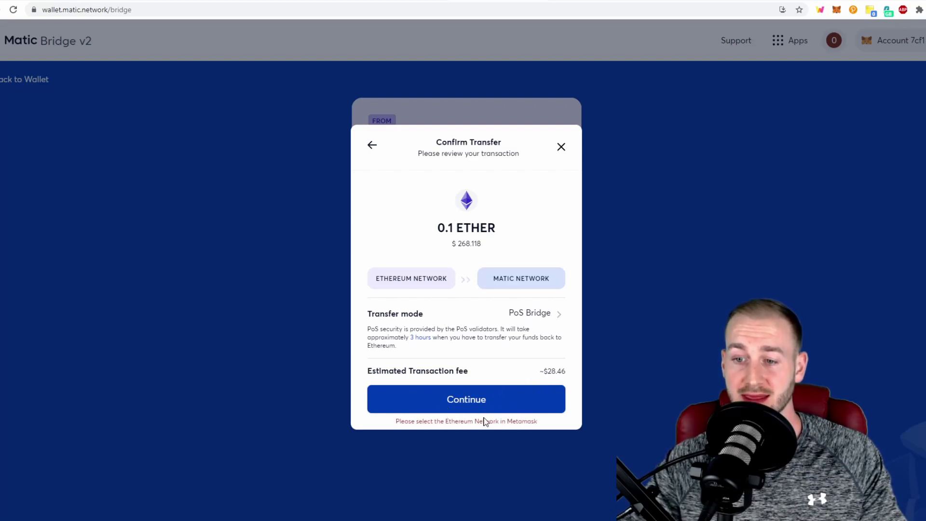
Step: Switch MetaMask to Ethereum Mainnet, then submit and confirm the 0.1 Ether bridge deposit
click(837, 11)
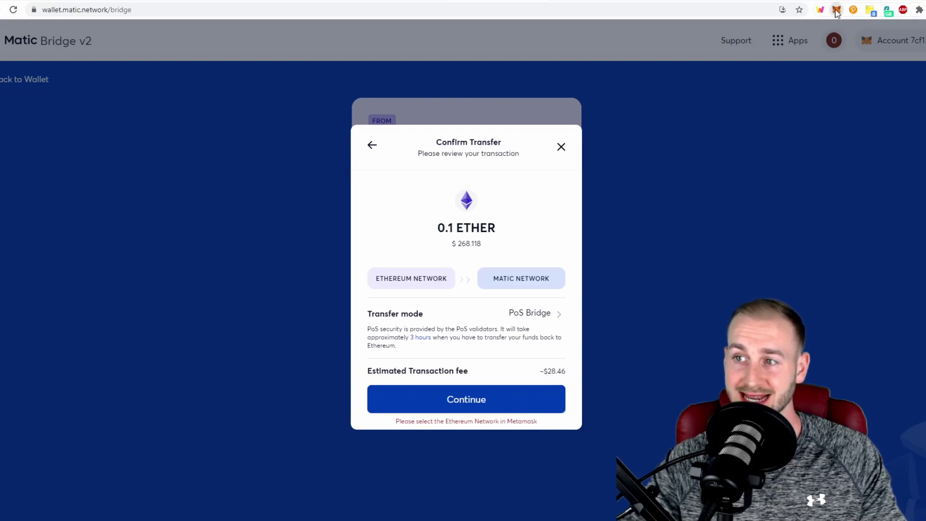
click(788, 38)
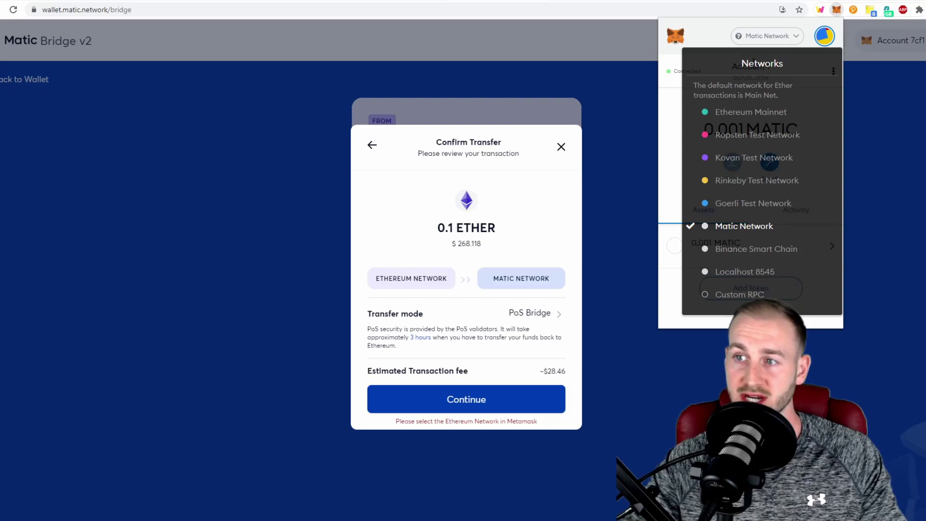
click(732, 113)
click(637, 208)
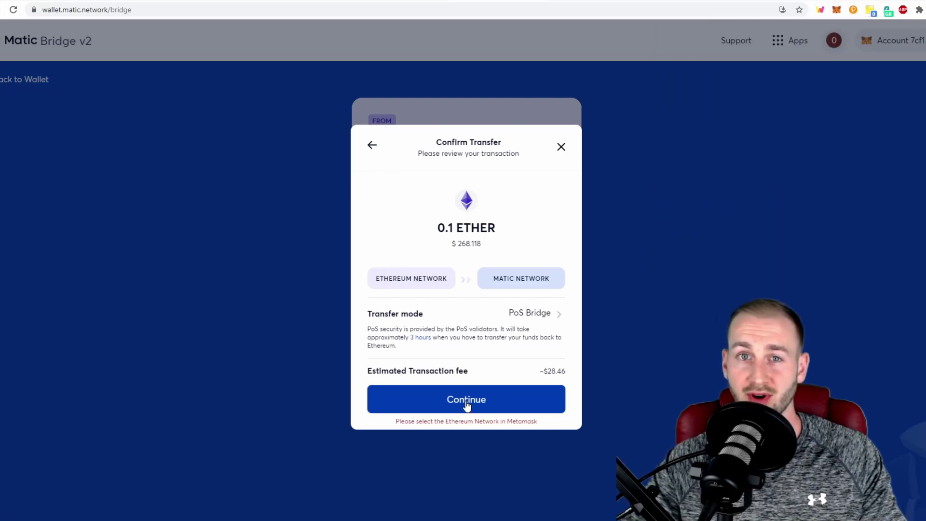
click(466, 406)
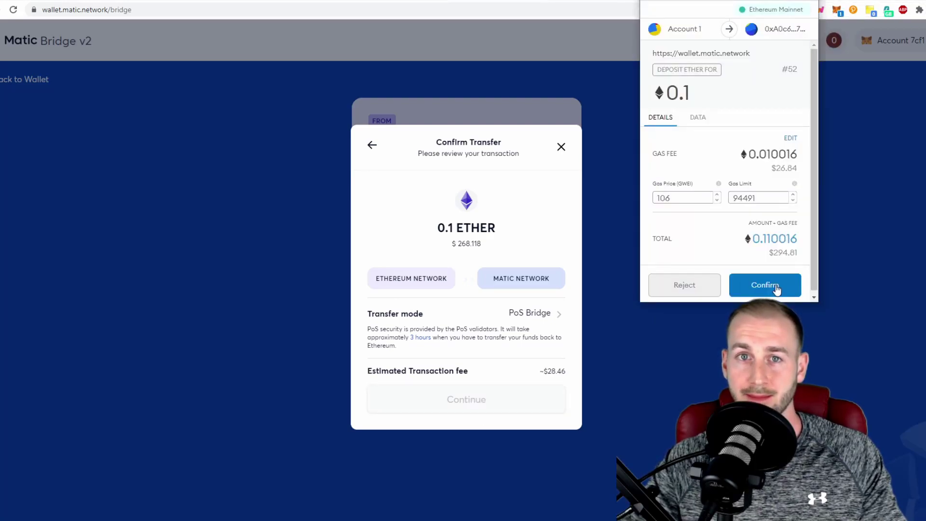
click(765, 285)
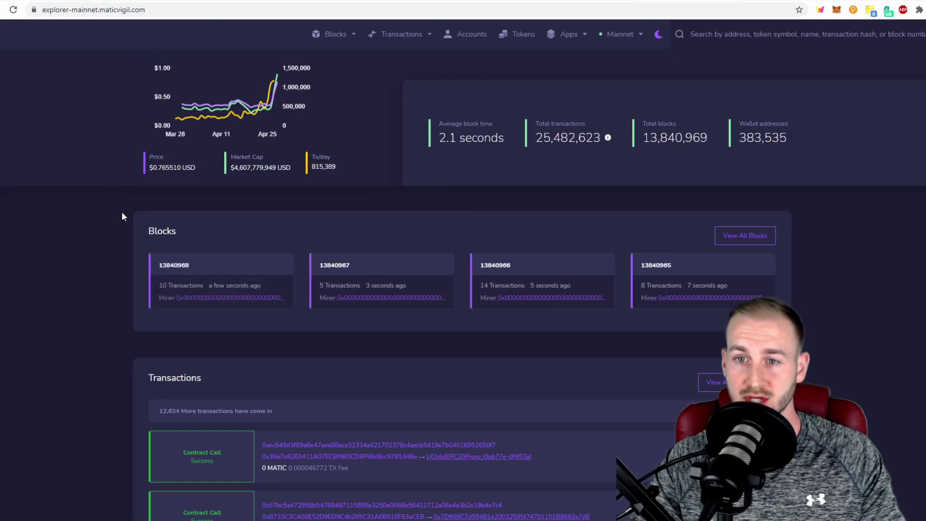
Step: Find TrustSwap Token (PoS) (SWAP) in the Matic explorer and copy its contract address
click(739, 32)
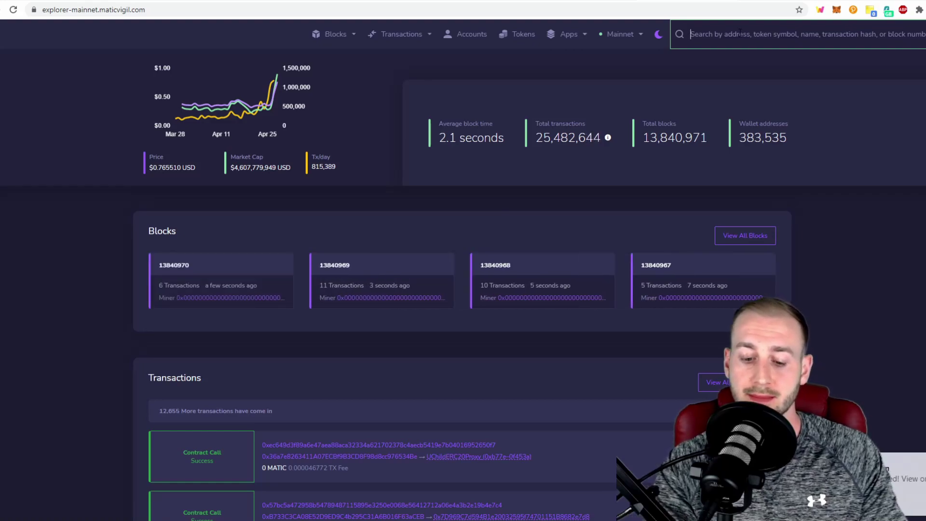
text(tru)
click(723, 68)
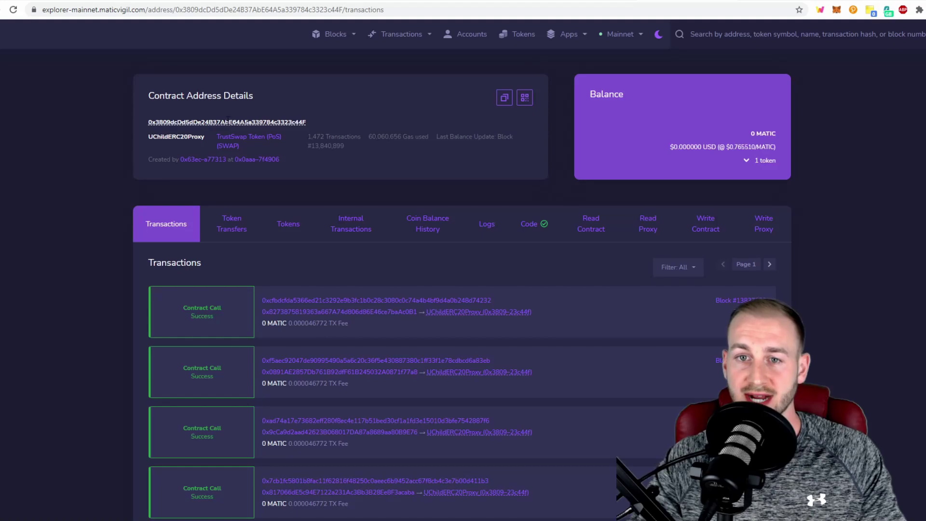
click(504, 99)
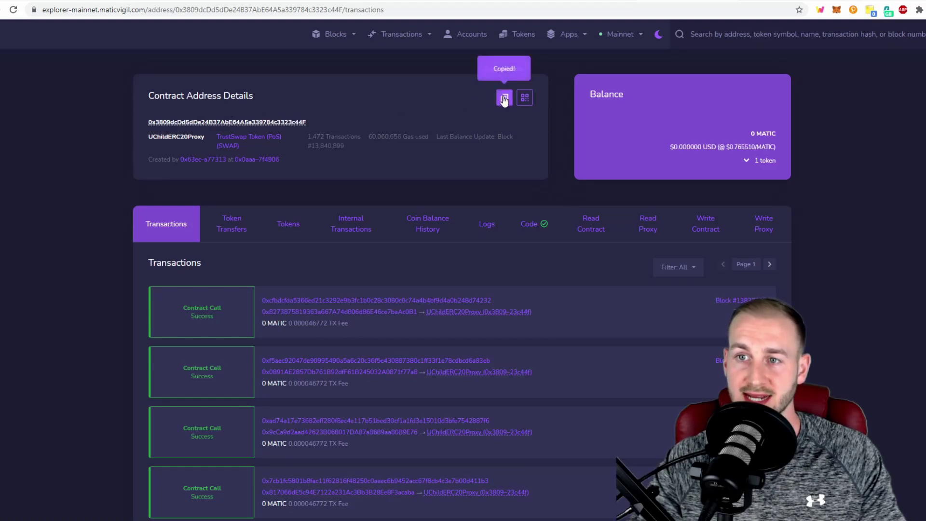
Step: Switch the MetaMask network from Ethereum Mainnet to Matic Network
click(838, 9)
click(762, 35)
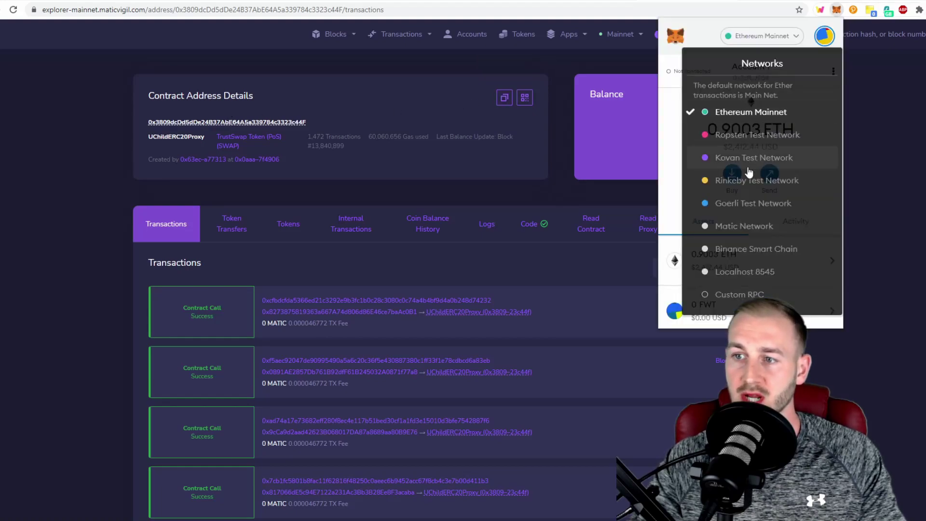
click(730, 226)
Step: Add TrustSwap (SWAP) to MetaMask as a custom token using the contract address copied from the Matic explorer
click(727, 288)
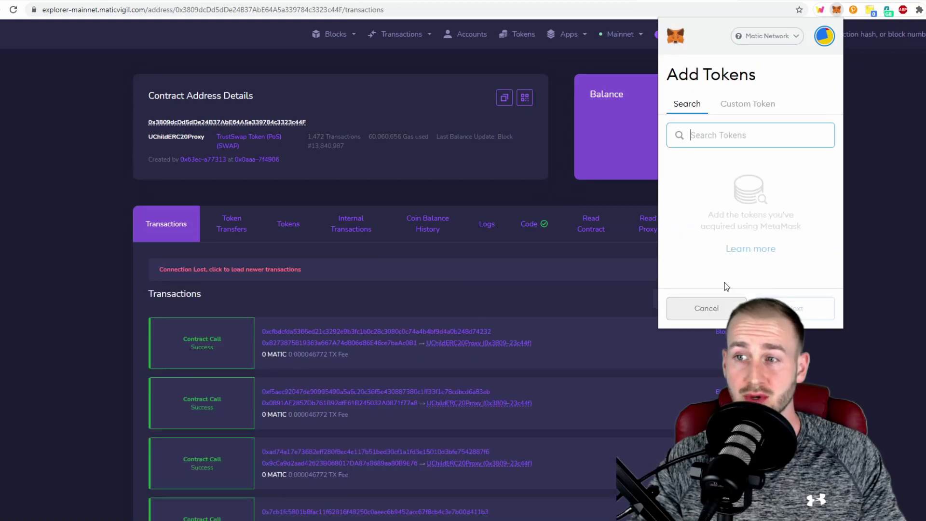
click(750, 111)
click(734, 147)
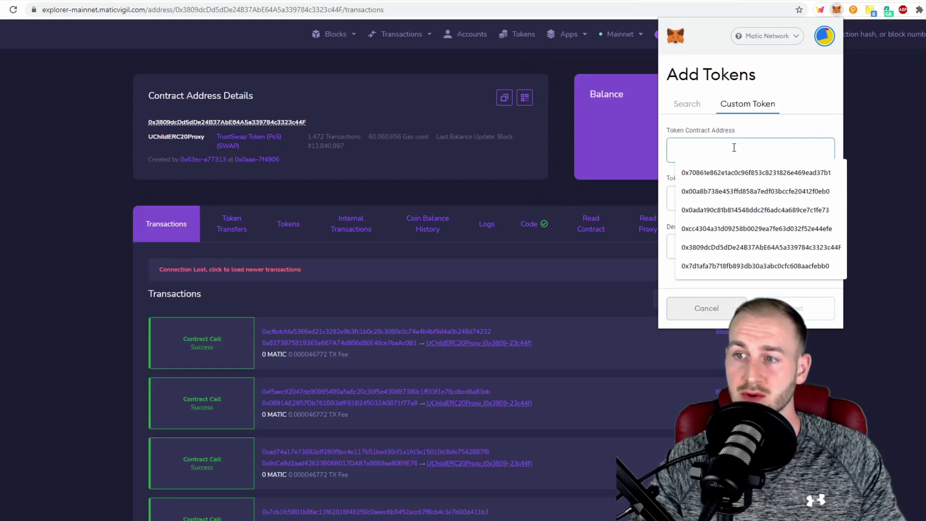
click(761, 247)
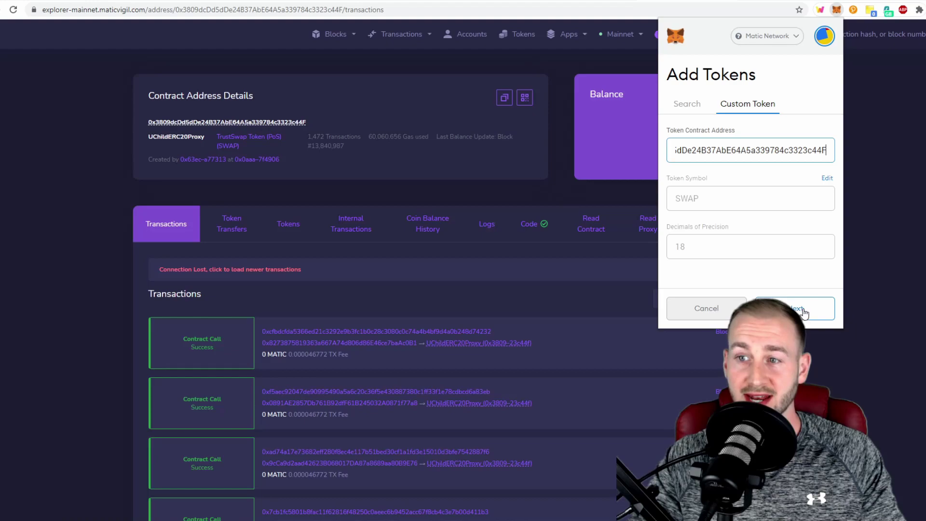
click(802, 309)
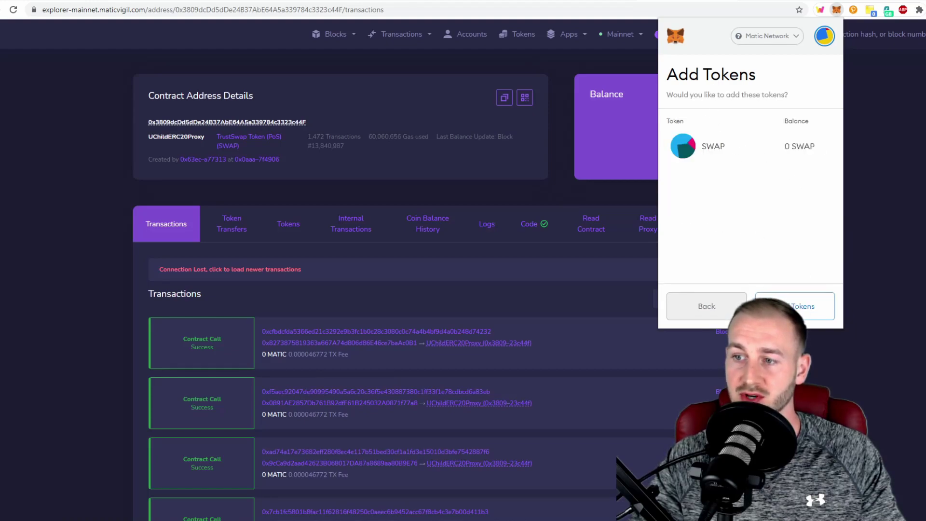
click(799, 314)
Step: Switch to the Matic Token Mapper, search mapped tokens for "reser" and copy the Matic address of RSR-Reserve Rights (PoS)
click(543, 109)
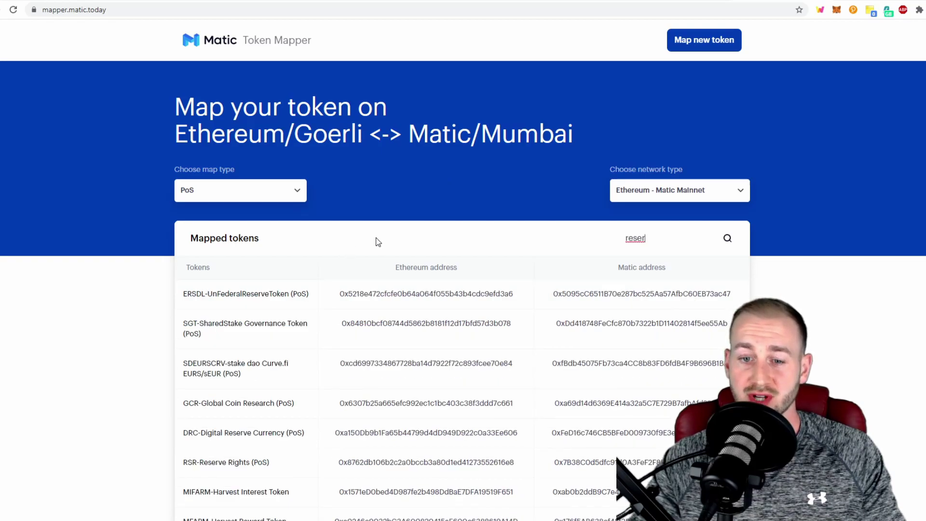
scroll(374, 241, down, 2)
click(257, 357)
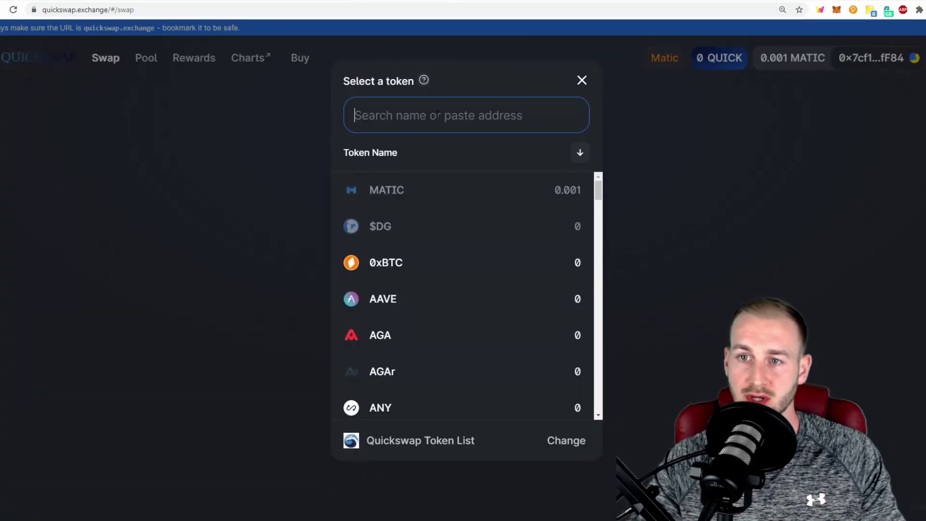
Step: In QuickSwap, look up RSR by its pasted contract address and set up a swap of 1 MATIC to RSR
click(436, 116)
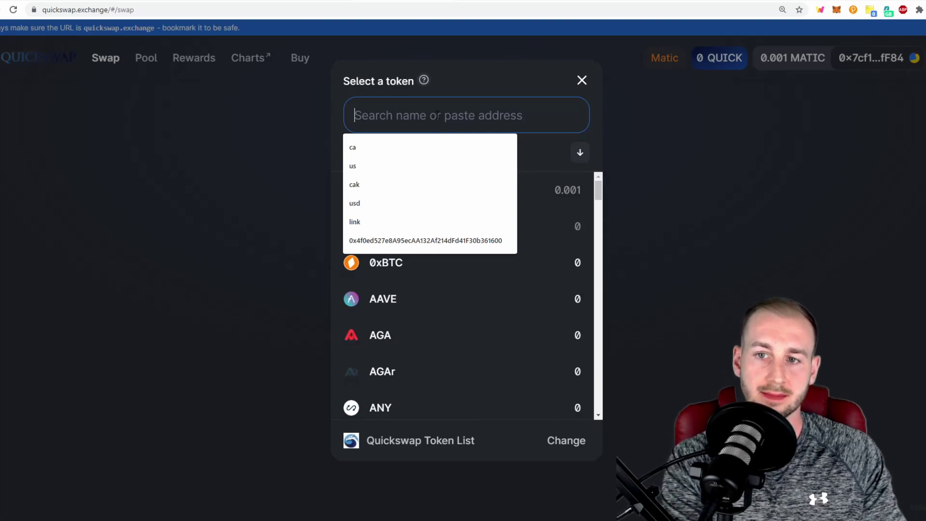
key(ctrl+v)
click(463, 199)
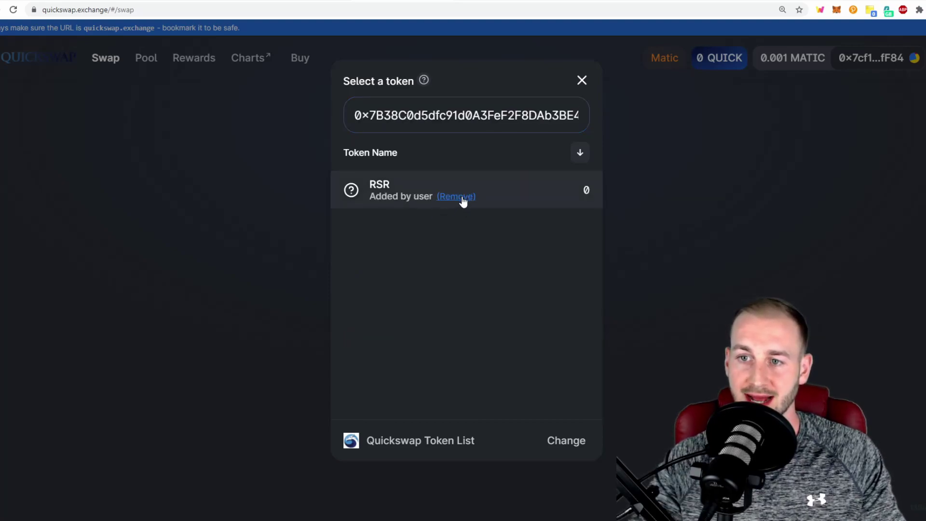
click(582, 81)
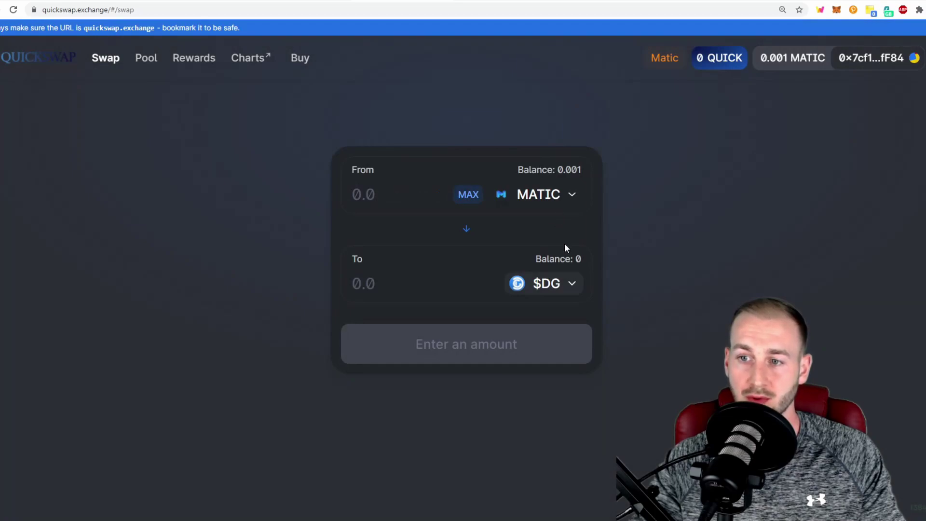
click(569, 285)
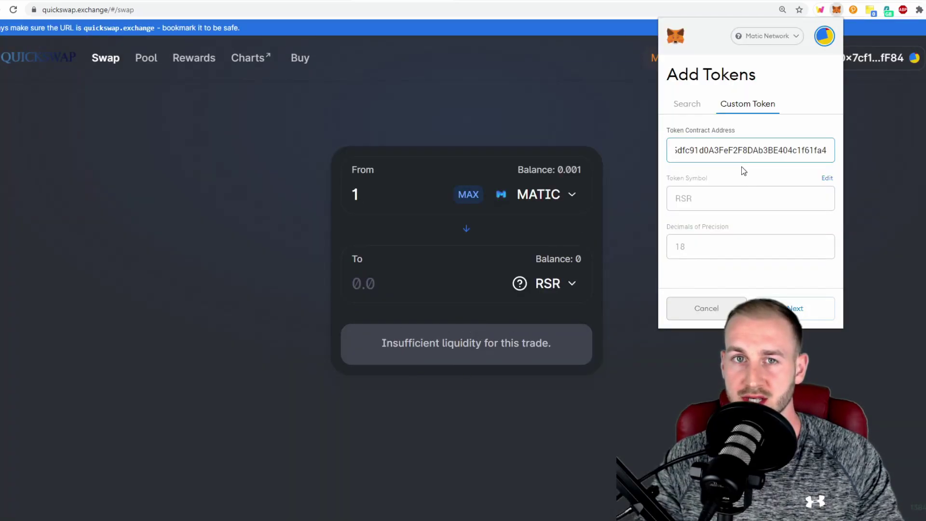
Step: Add RSR to MetaMask on the Matic Network as a custom token using its contract address
click(804, 310)
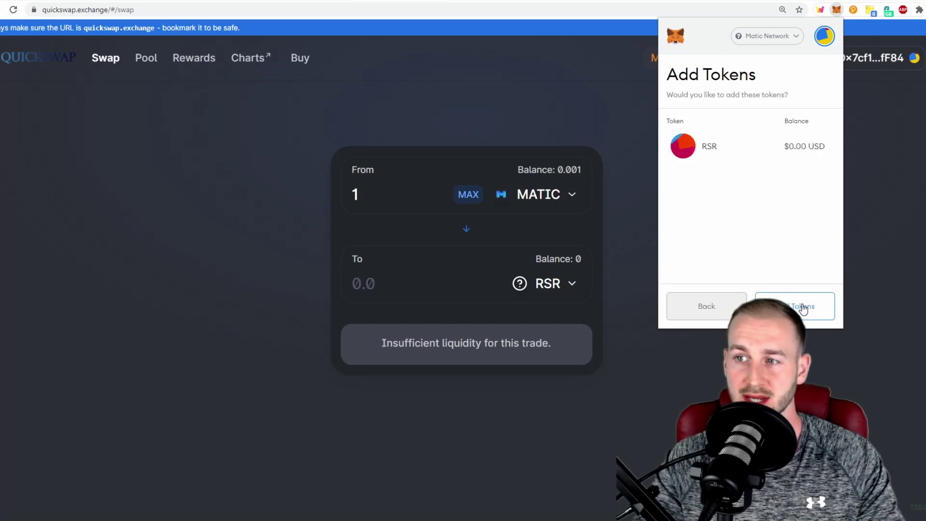
click(796, 308)
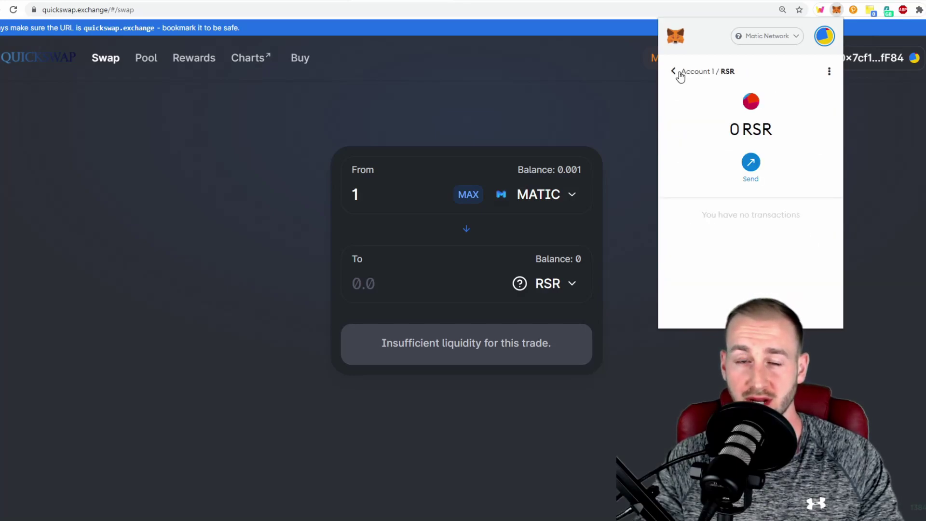